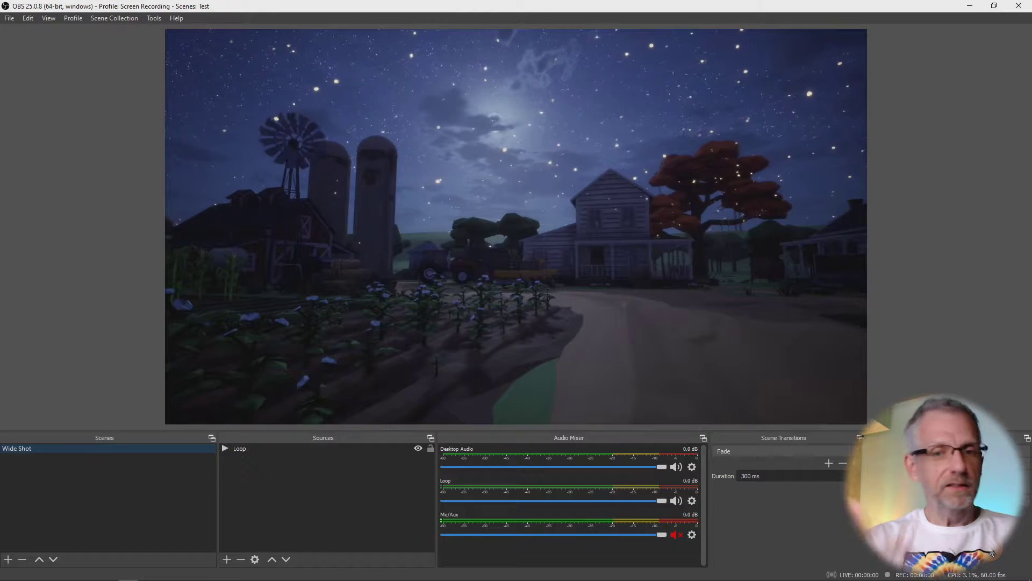
Select the Loop source, which plays the night farm video, in the Wide Shot scene
left_click(321, 450)
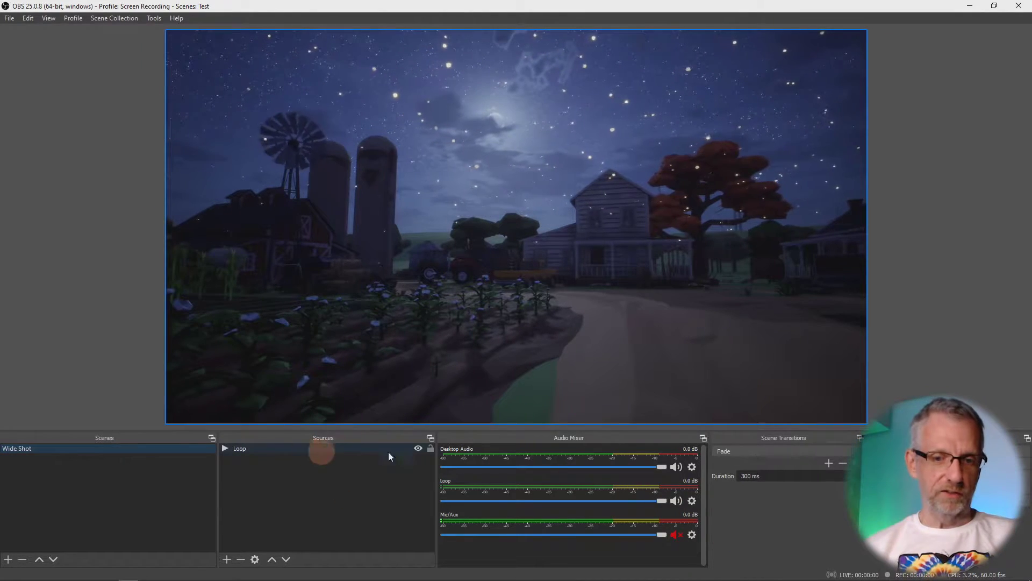
Toggle Loop's visibility off and on, then add a Media Source named 'Web Cam'
left_click(418, 448)
left_click(418, 448)
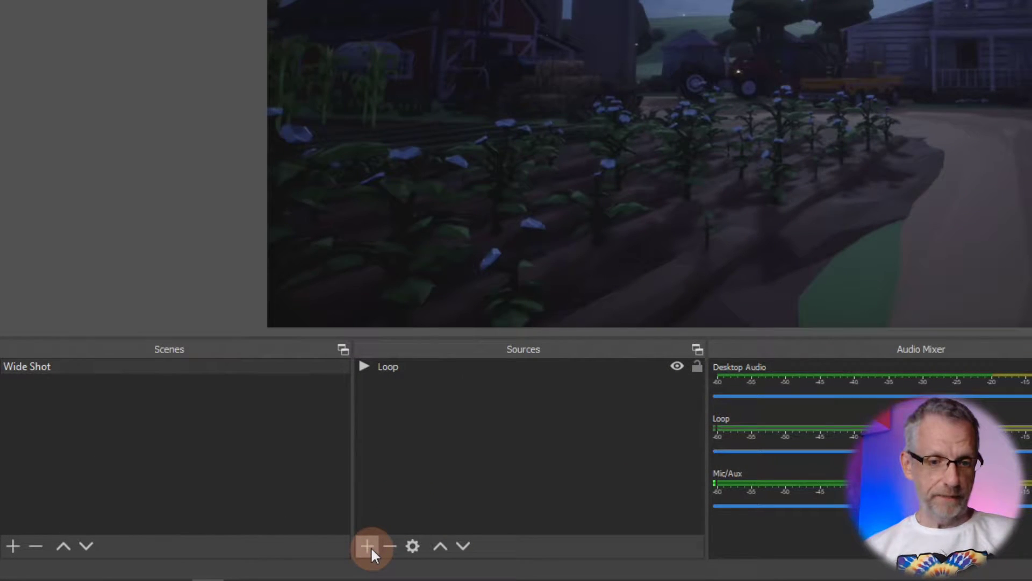
left_click(368, 546)
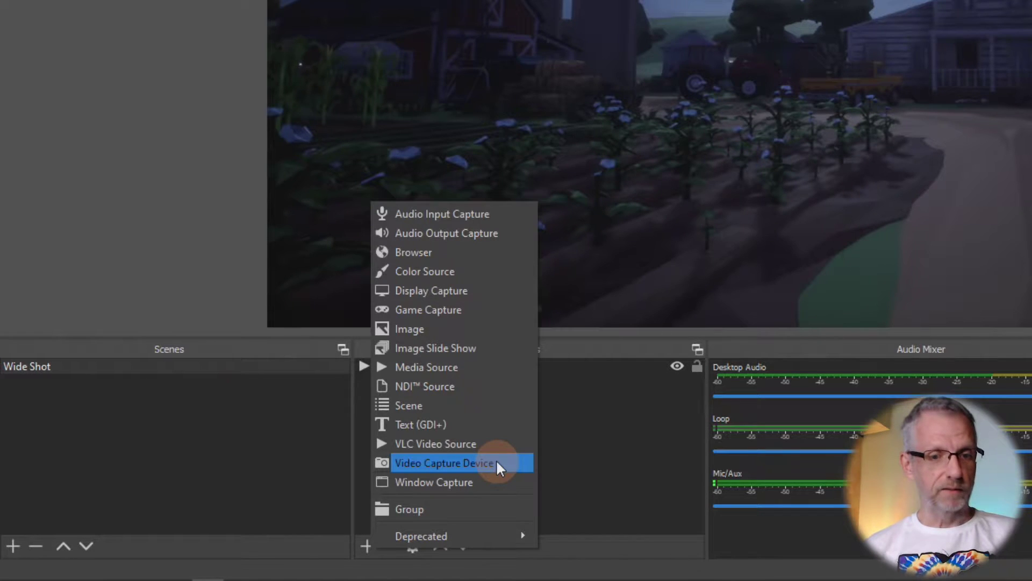
left_click(501, 369)
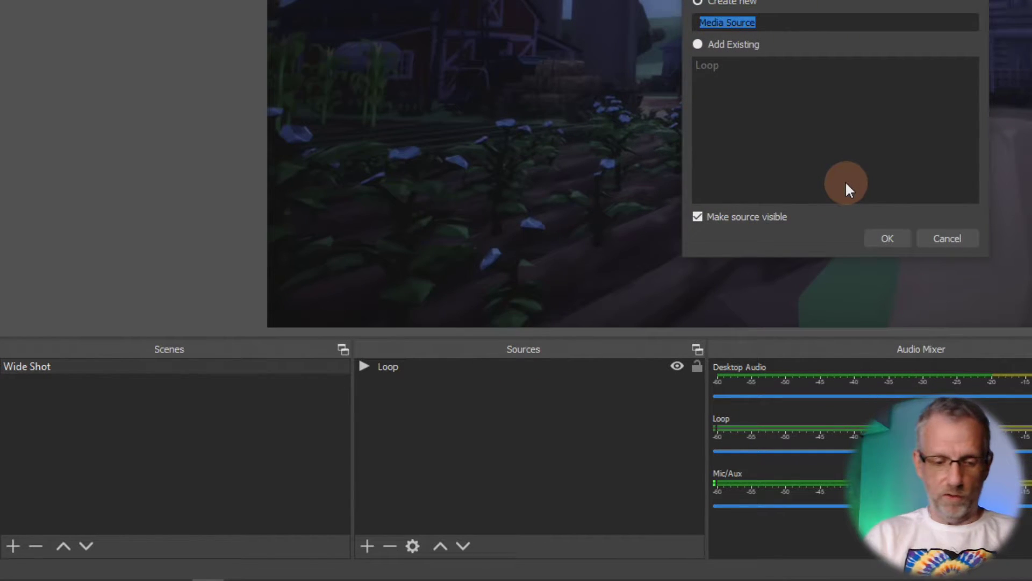
type("Web Cam")
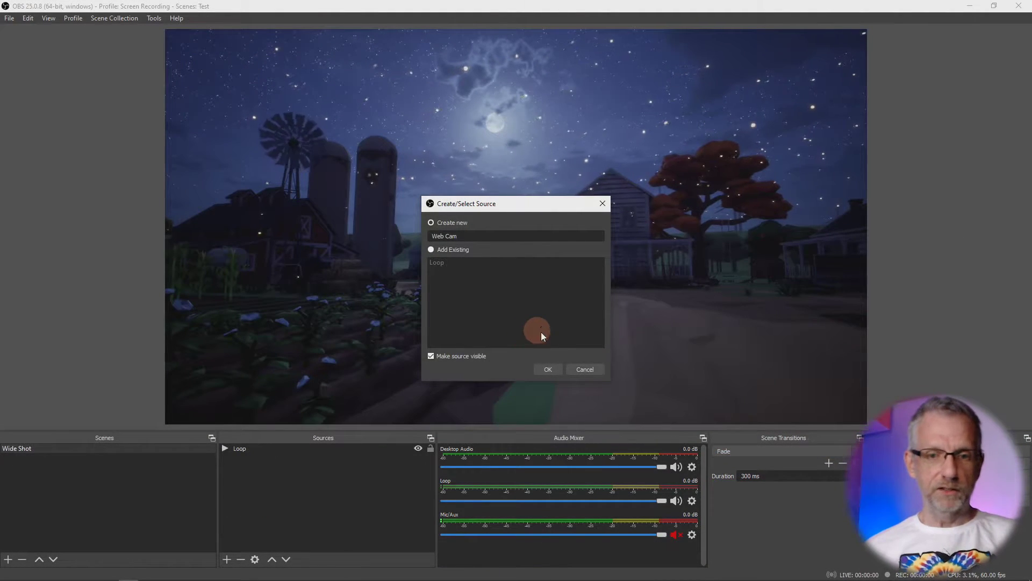
left_click(553, 370)
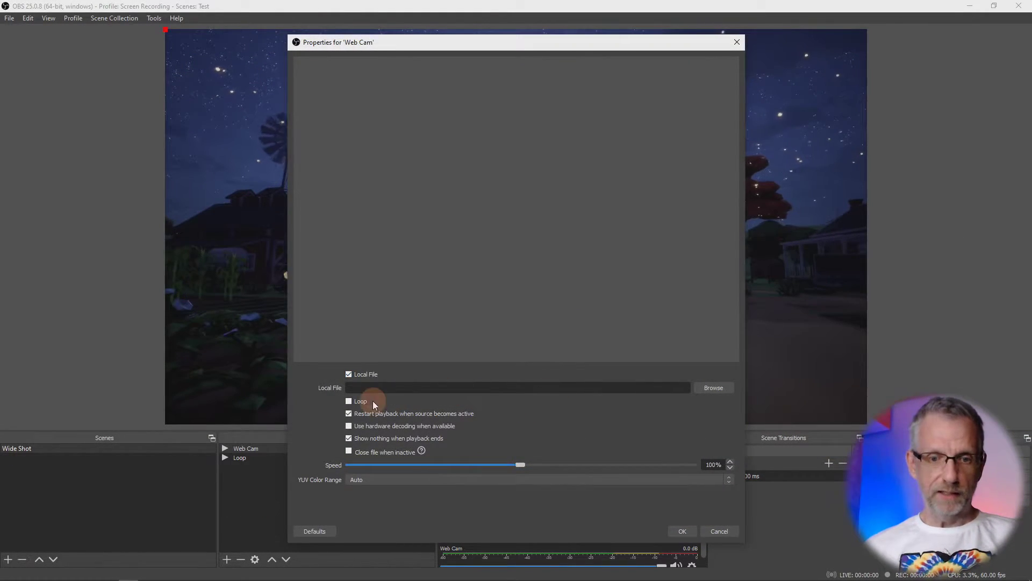
Set Web Cam to loop the fake webcam .mp4 file and apply its properties
left_click(348, 402)
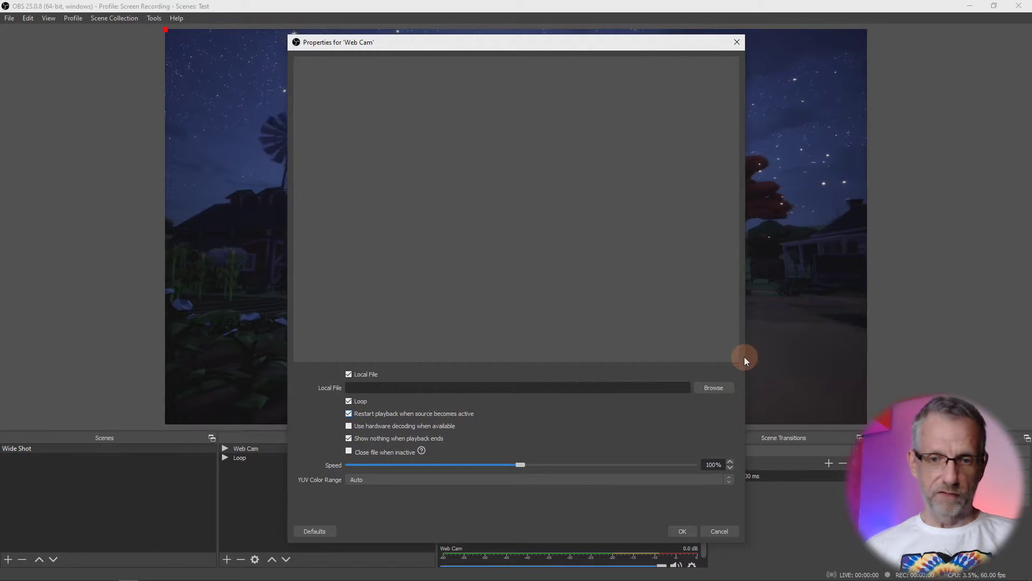
left_click(712, 387)
double_click(767, 147)
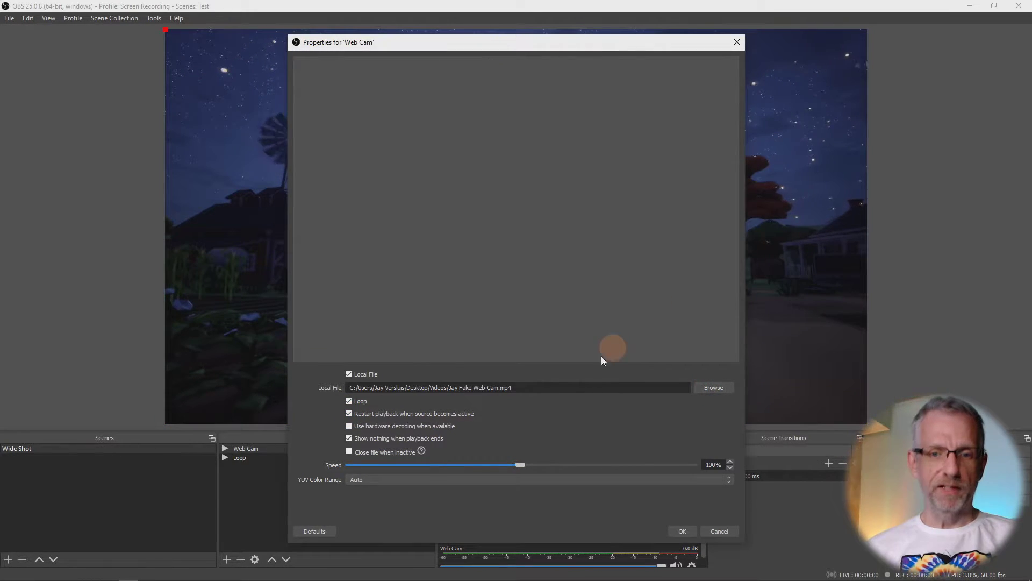
left_click(676, 531)
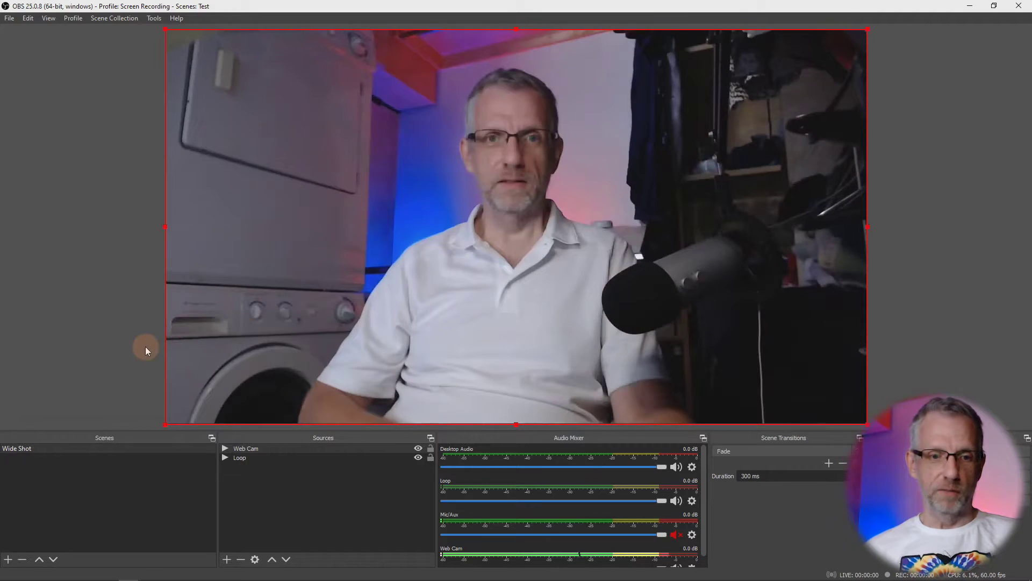
Drag Web Cam's bottom-left corner handle up and right to shrink it into the top-right corner
left_click_drag(166, 424, 783, 138)
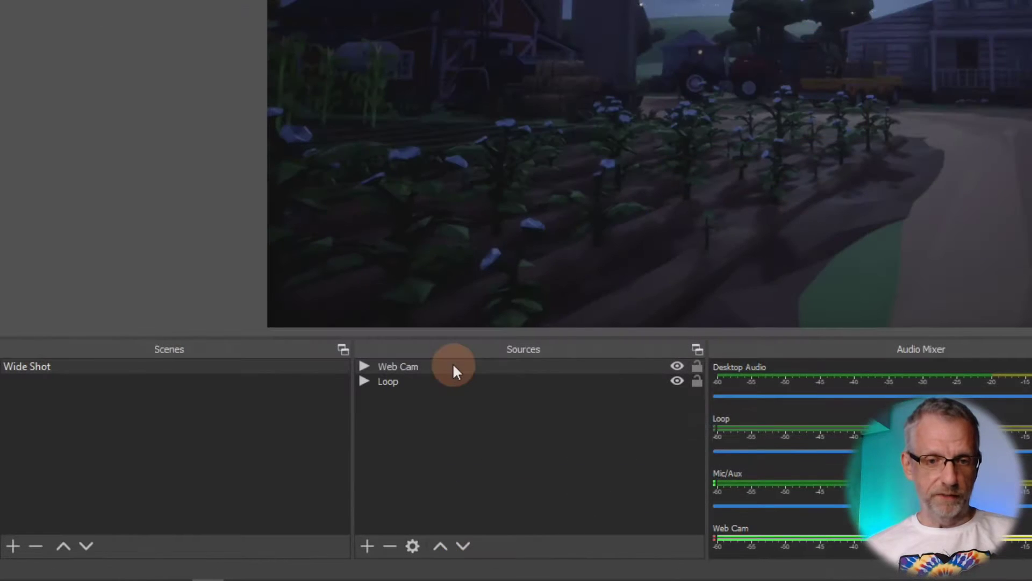
Open Web Cam's filters and add a Crop/Pad effect filter with its default name
right_click(453, 365)
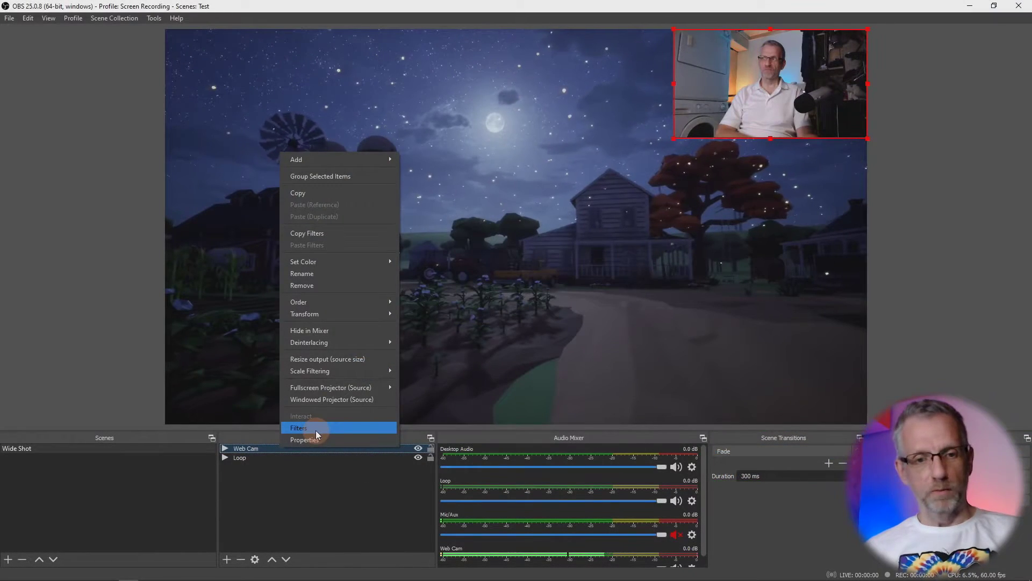
left_click(510, 336)
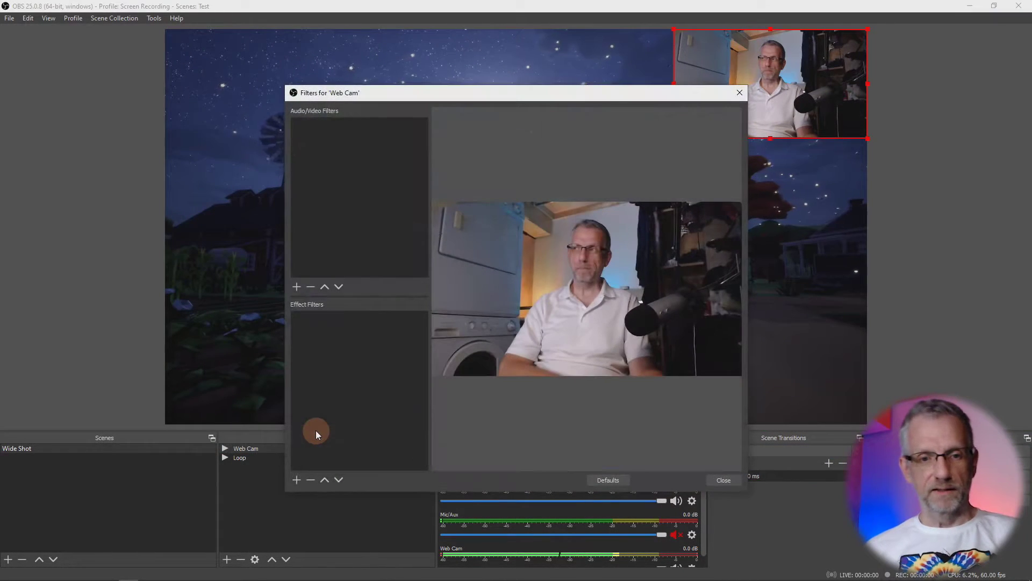
left_click_drag(426, 99, 279, 130)
left_click(159, 503)
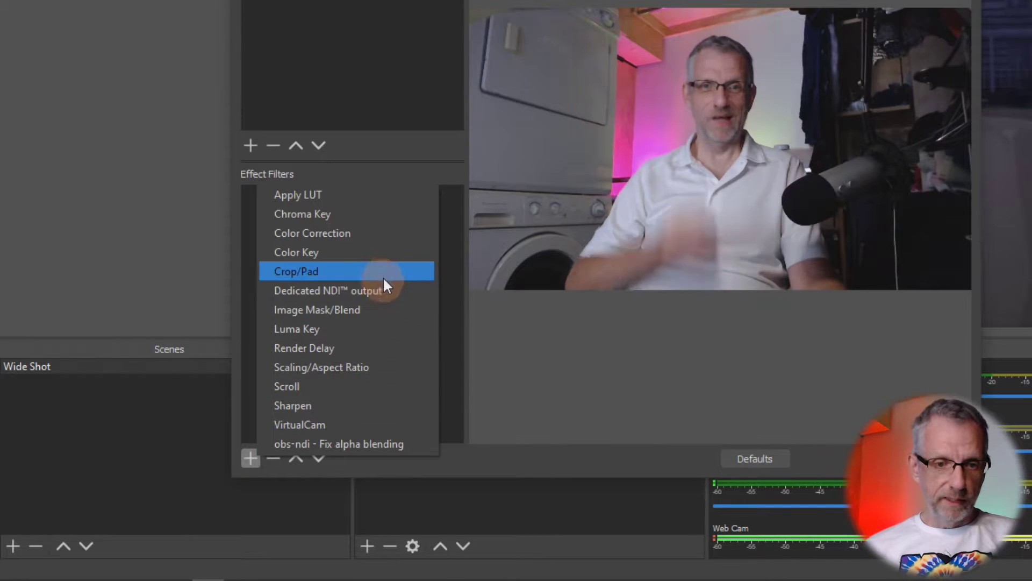
left_click(390, 271)
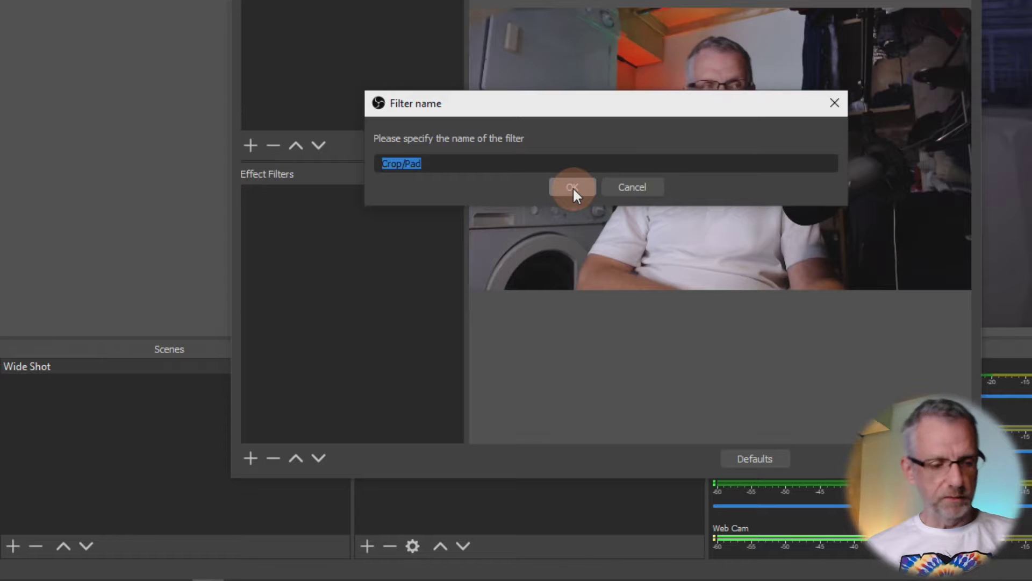
left_click(572, 186)
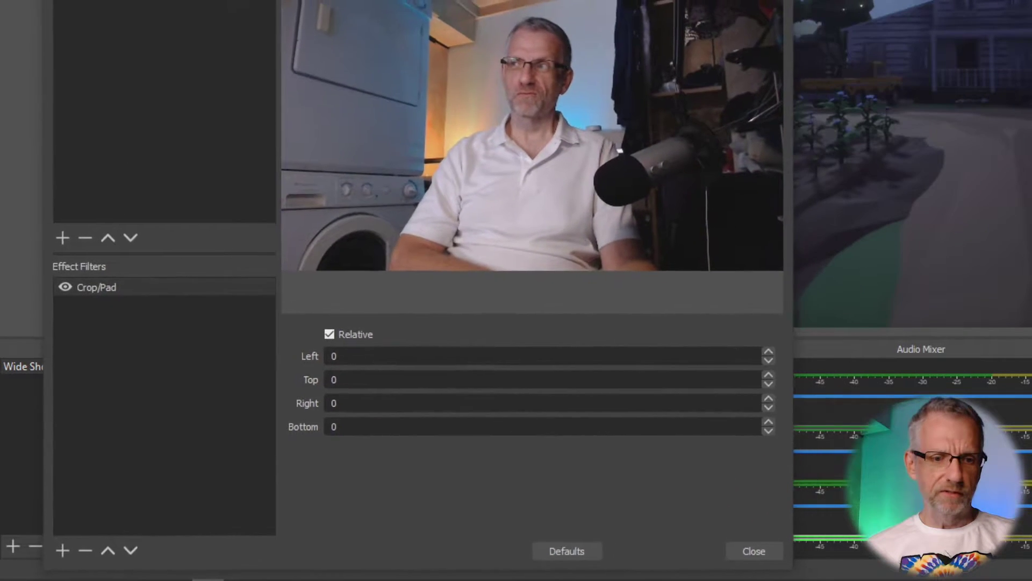
mouse_move(428, 0)
left_mouse_down()
mouse_move(421, 24)
mouse_move(439, 14)
left_mouse_up()
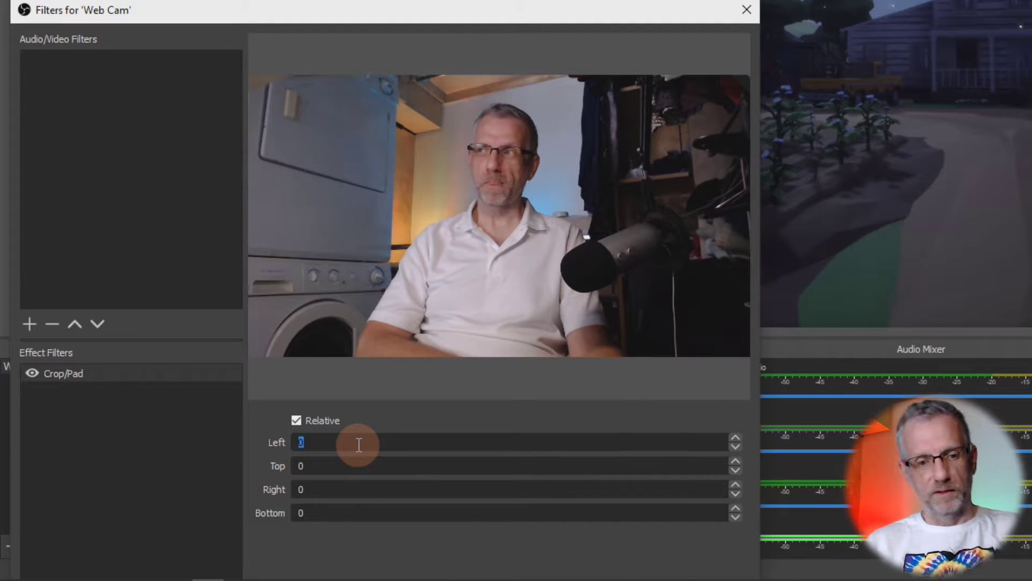
Set the Crop/Pad Left and Right values, settling on 800 each
type("200")
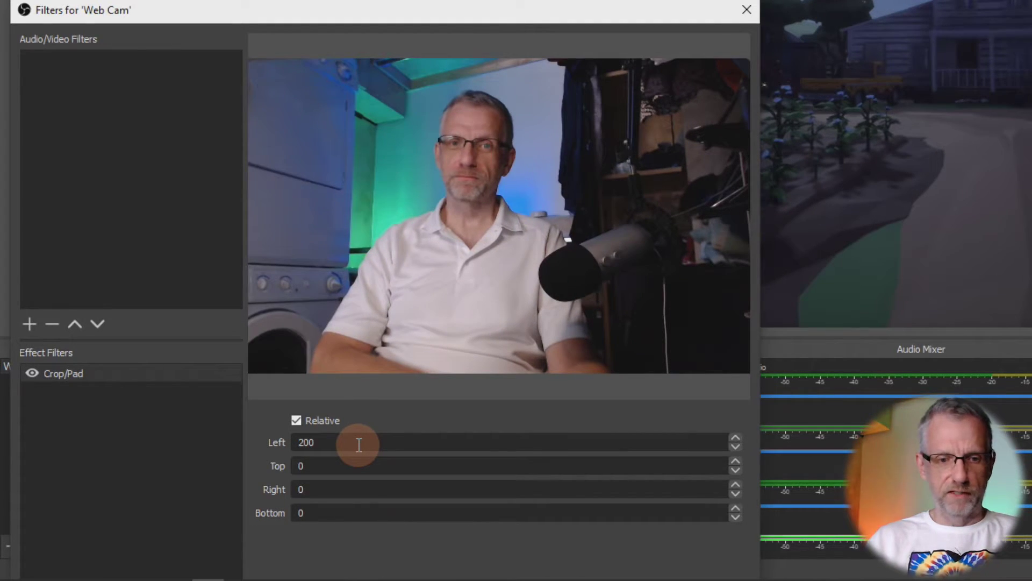
key("Tab")
key("Tab")
type("200")
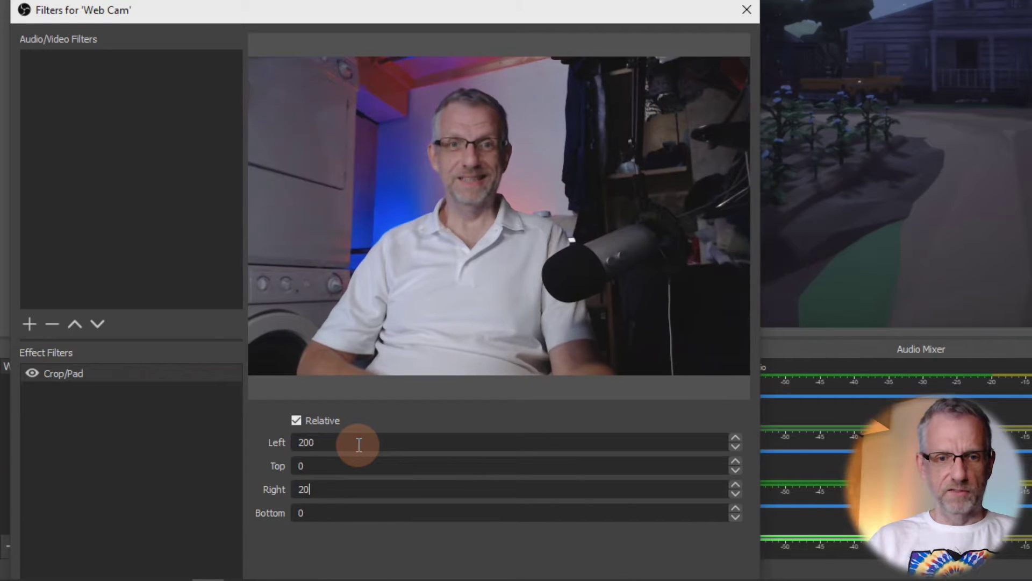
key("shift+Tab")
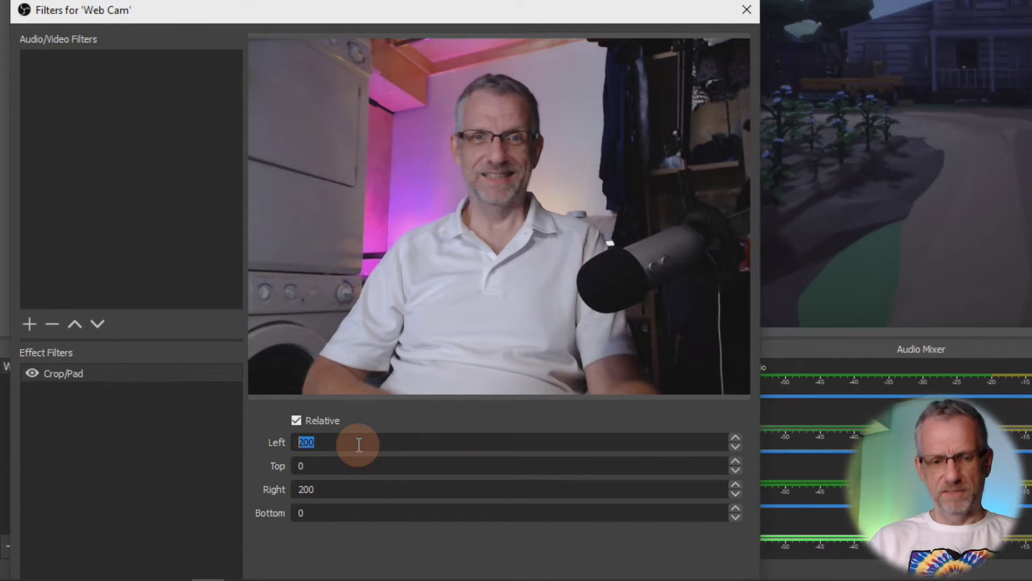
type("400")
key("Tab")
key("Tab")
type("400")
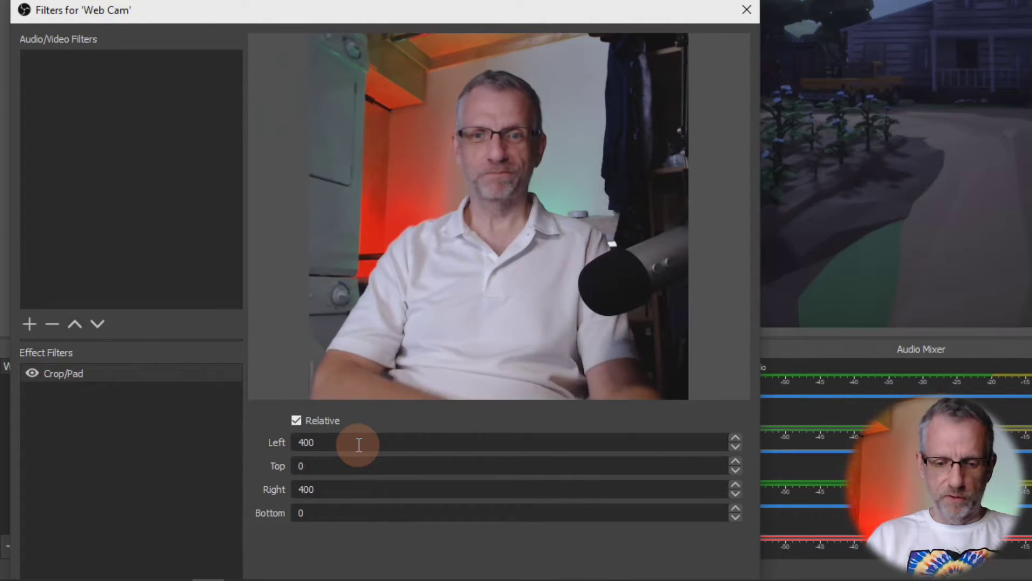
key("BackSpace")
type("8")
key("Home")
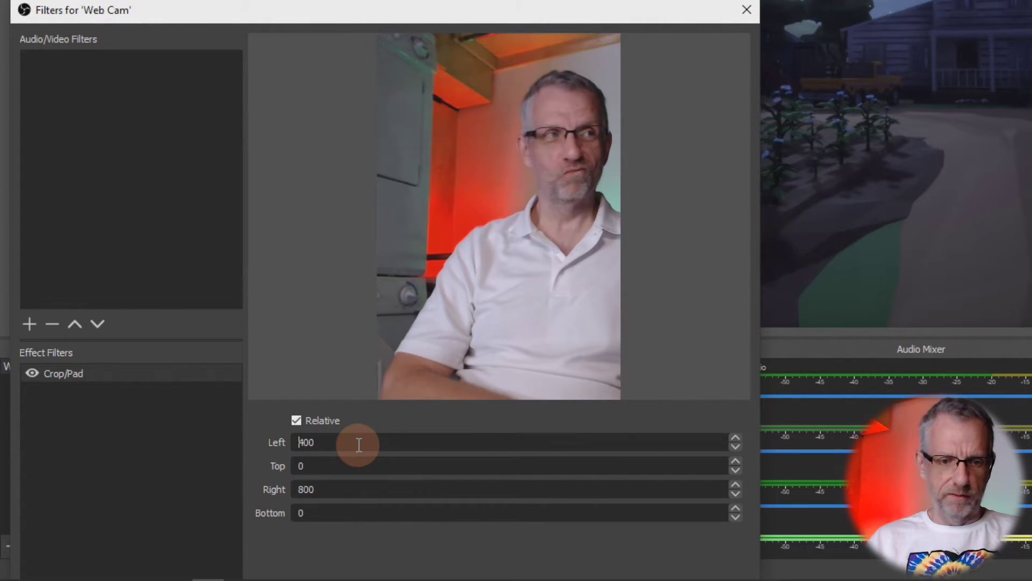
key("BackSpace")
type("8")
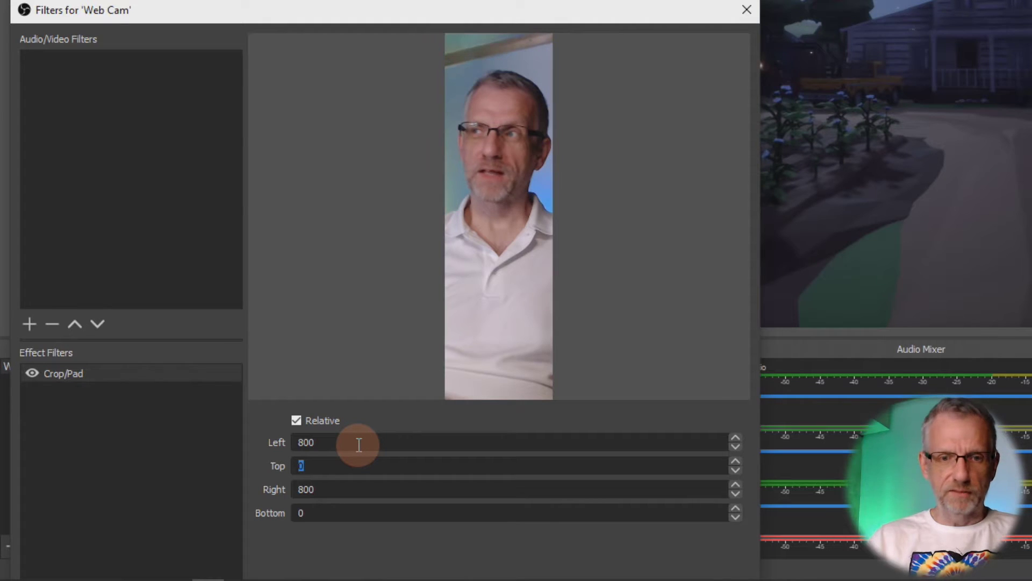
Set the Top crop to 100 and the Bottom crop to 500
type("100")
key("Tab")
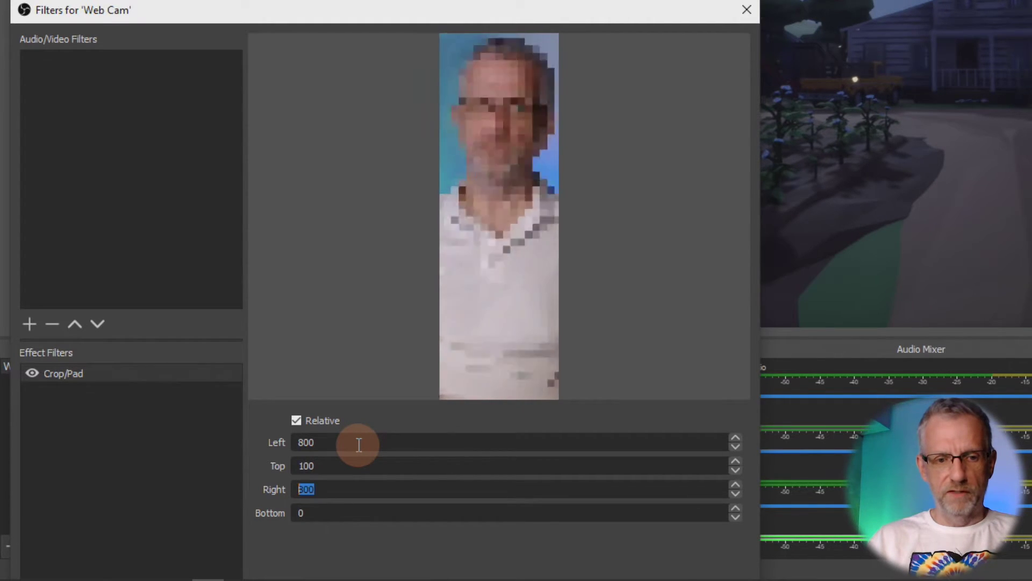
key("Tab")
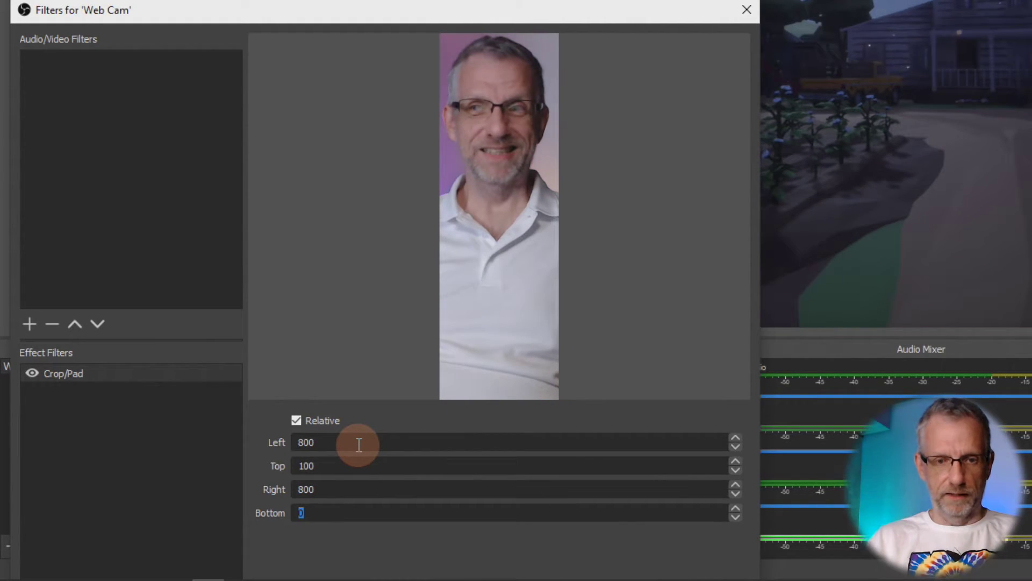
type("600")
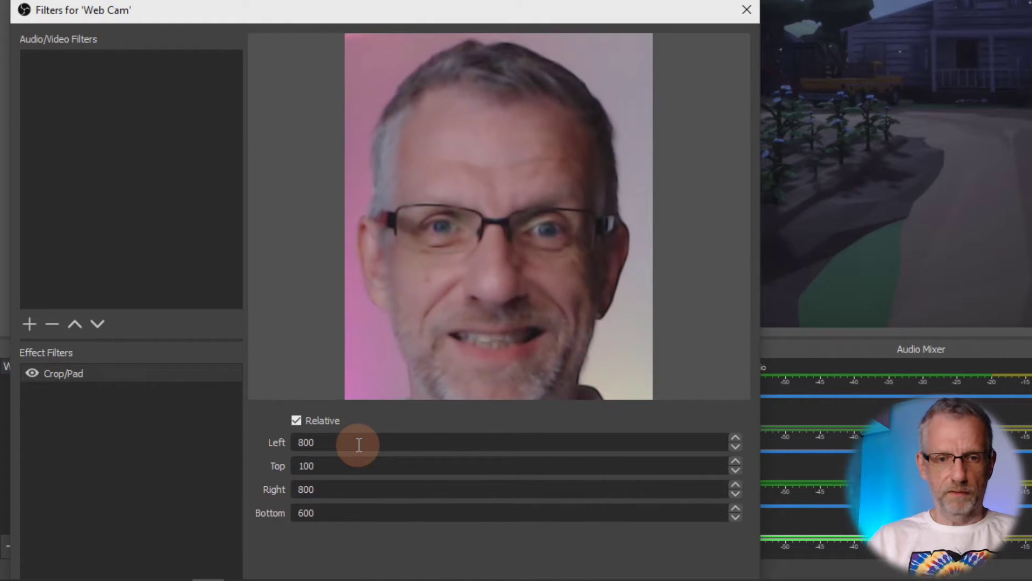
key("BackSpace")
key("BackSpace")
key("BackSpace")
type("400")
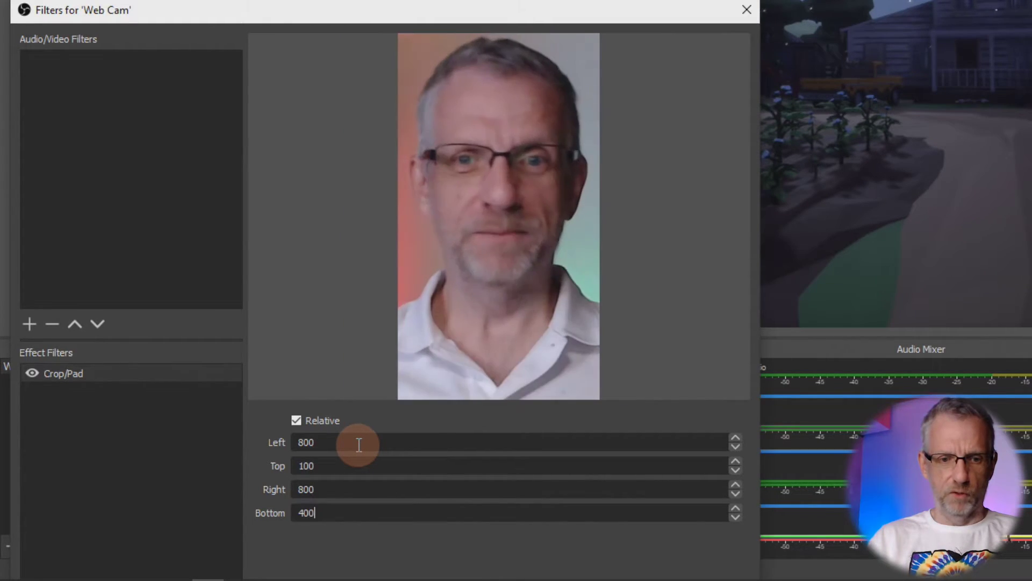
key("BackSpace")
key("BackSpace")
key("BackSpace")
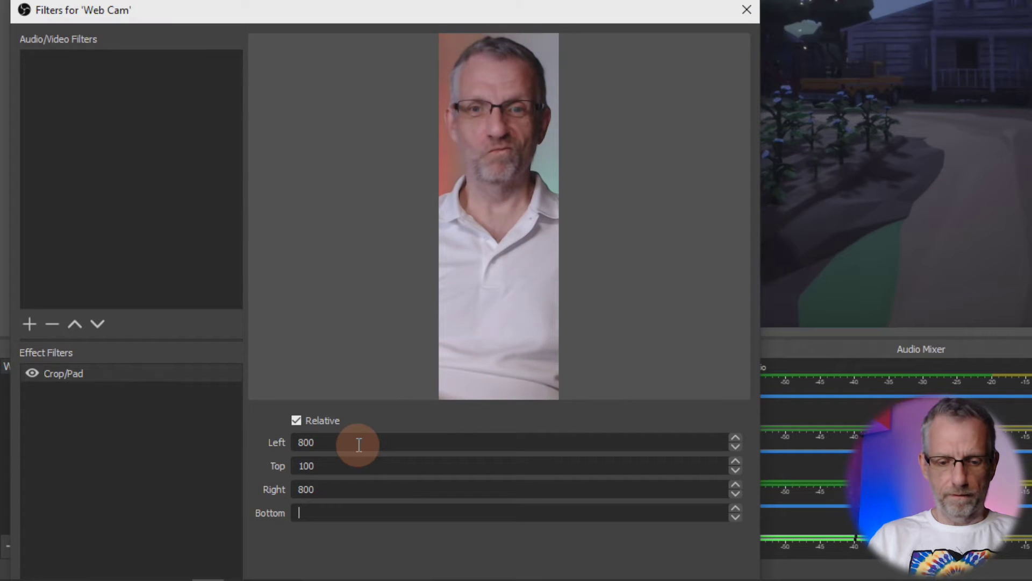
type("500")
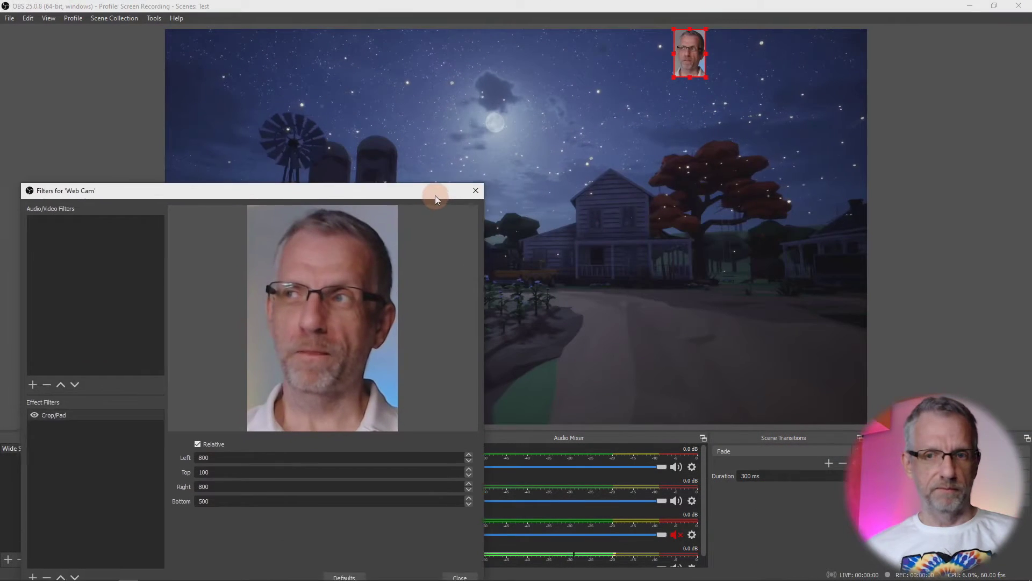
Close the filters and enlarge the Web Cam inset, shifting it right into the top-right corner
left_click(472, 533)
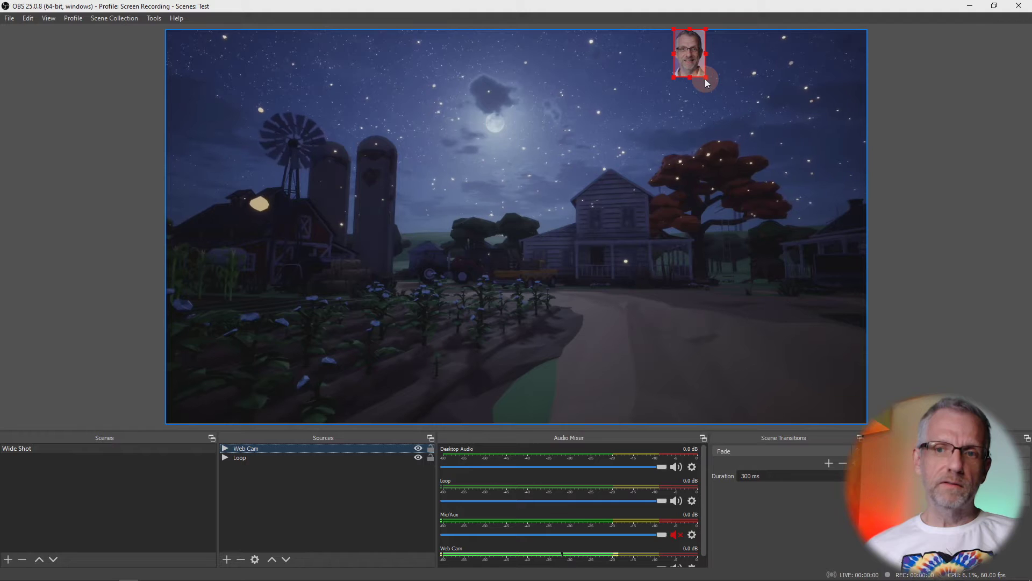
left_click_drag(706, 79, 744, 133)
left_click_drag(686, 100, 810, 97)
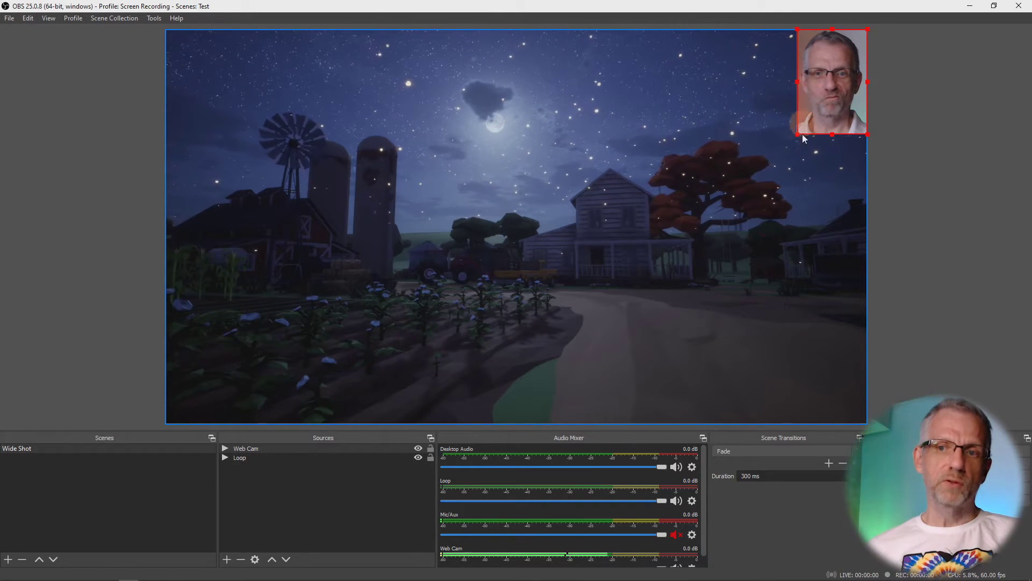
right_click(375, 450)
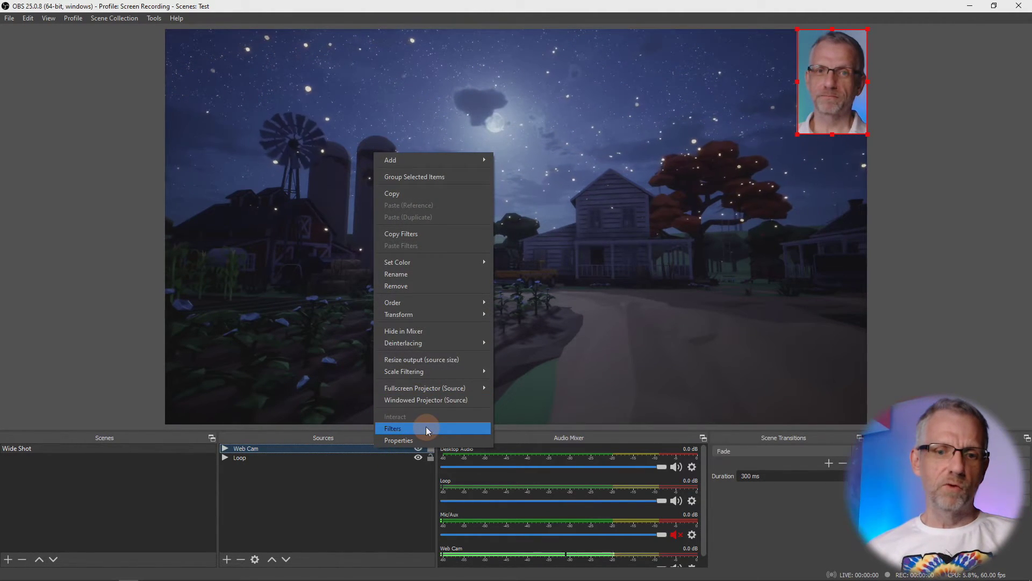
Select Web Cam again and reopen its Crop/Pad filter settings
left_click(336, 488)
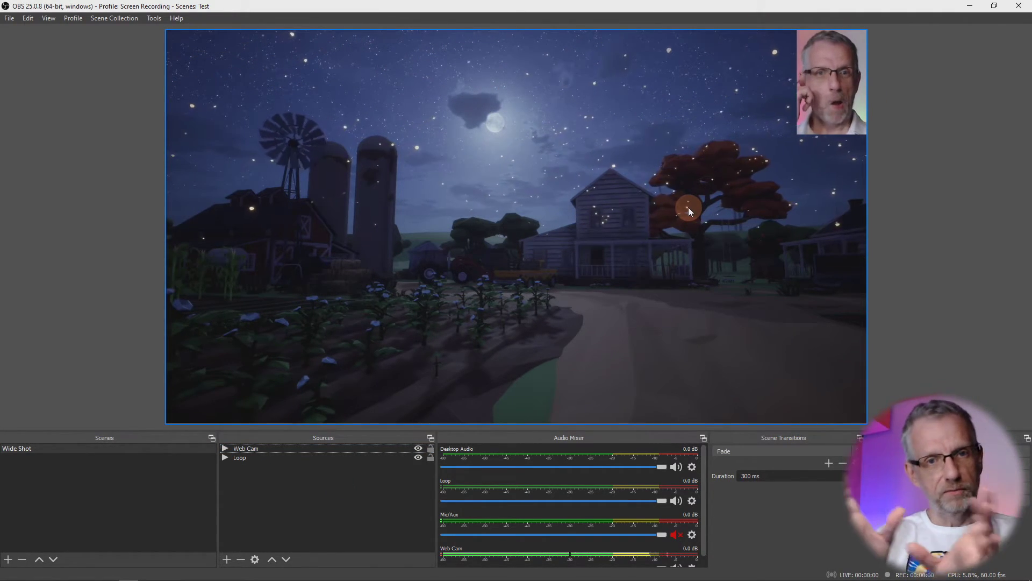
left_click(312, 448)
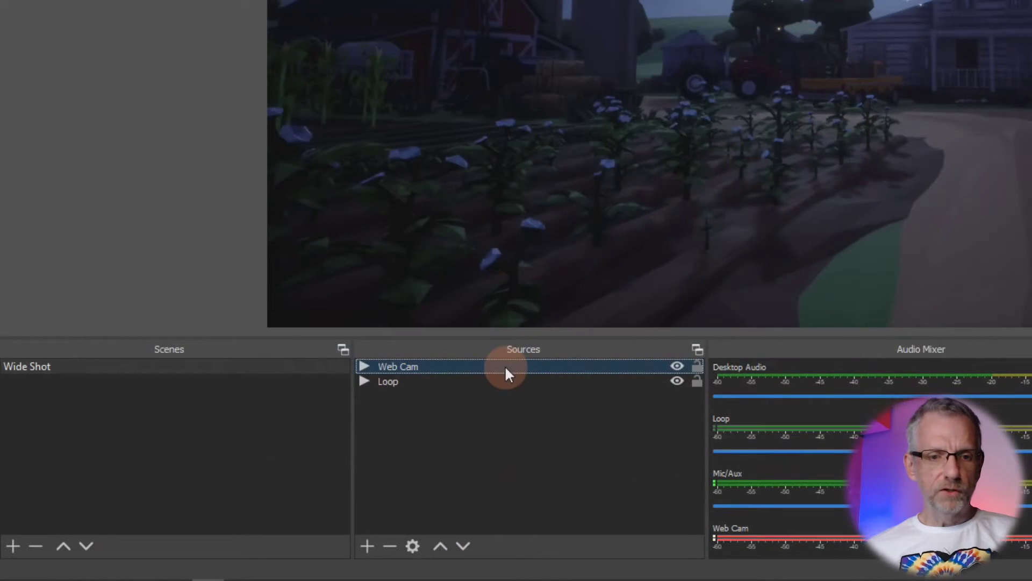
right_click(505, 365)
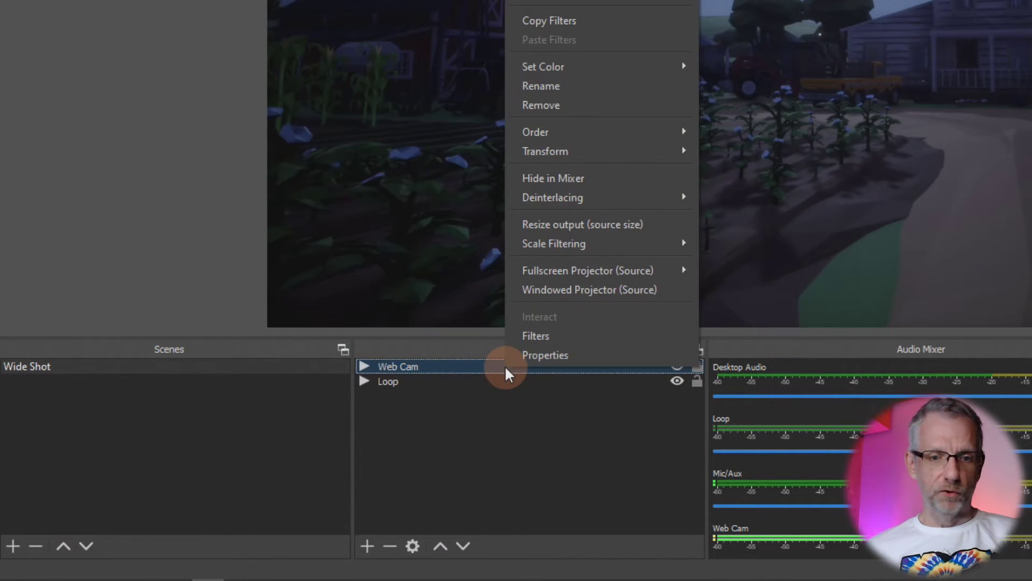
left_click(564, 340)
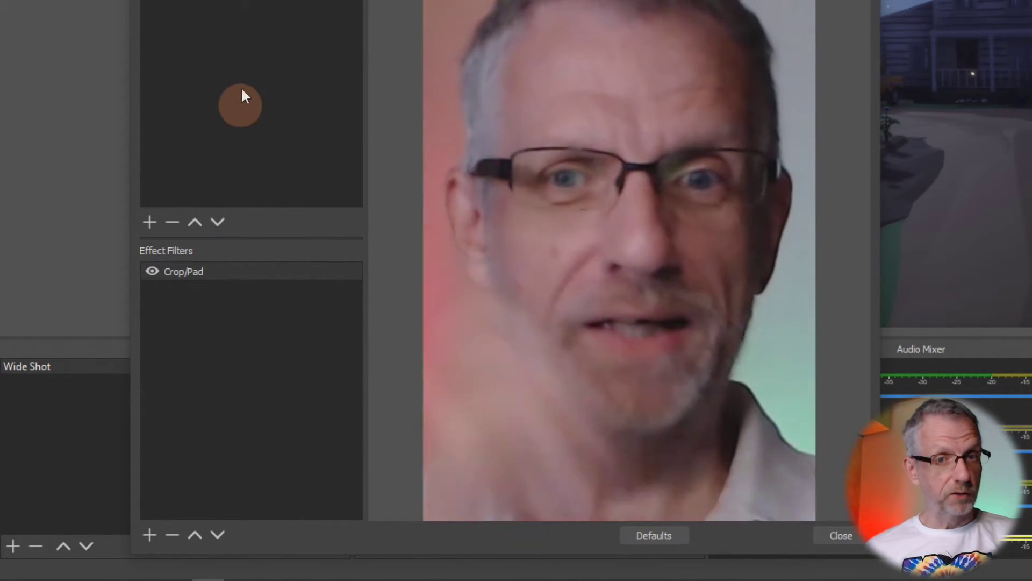
left_click(237, 271)
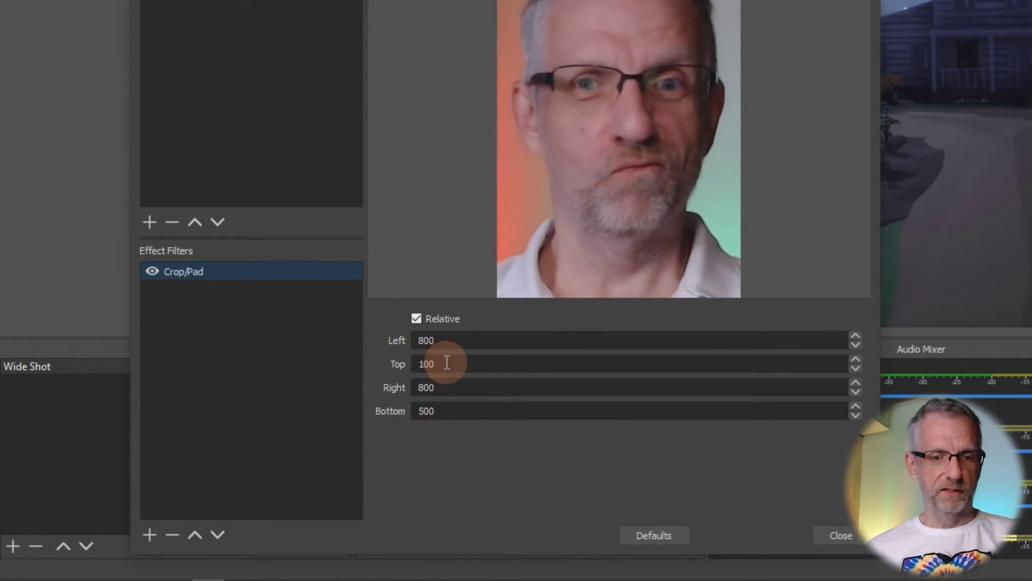
Change the Left and Right crop values from 800 to 700
left_click(468, 340)
key("Left")
key("Left")
key("BackSpace")
type("6")
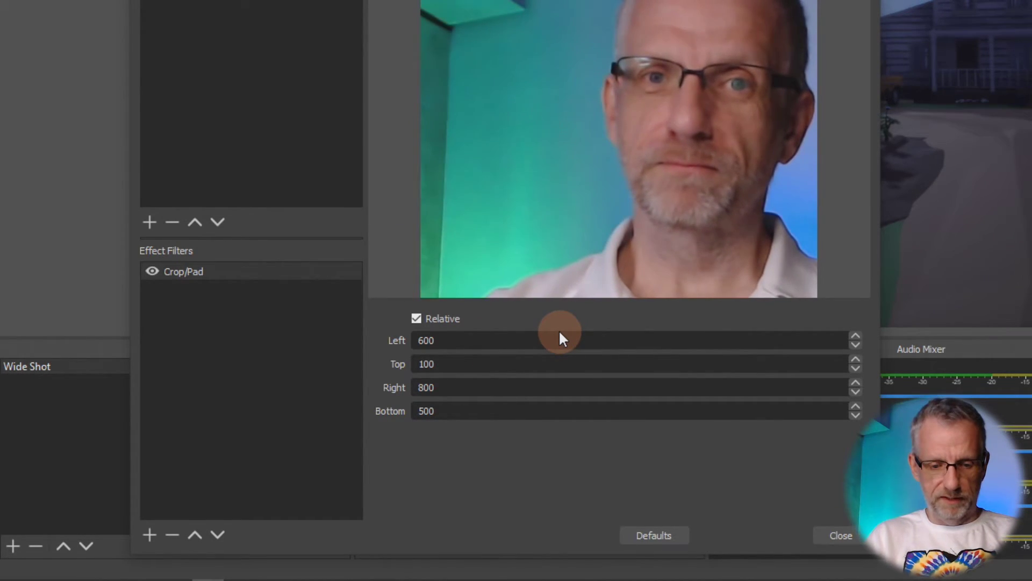
key("BackSpace")
type("7")
key("Tab")
key("Tab")
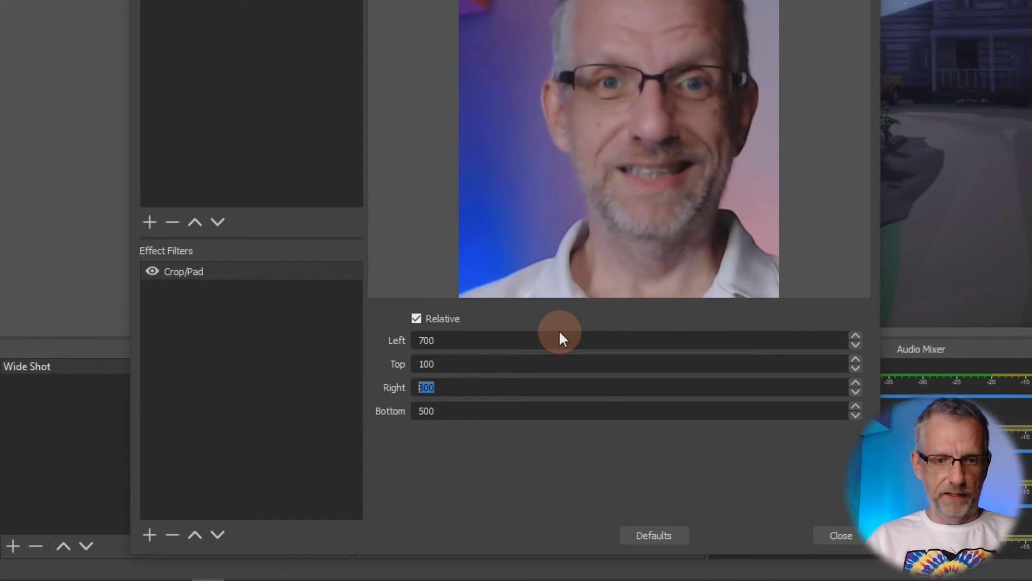
key("Left")
key("Left")
key("BackSpace")
type("7")
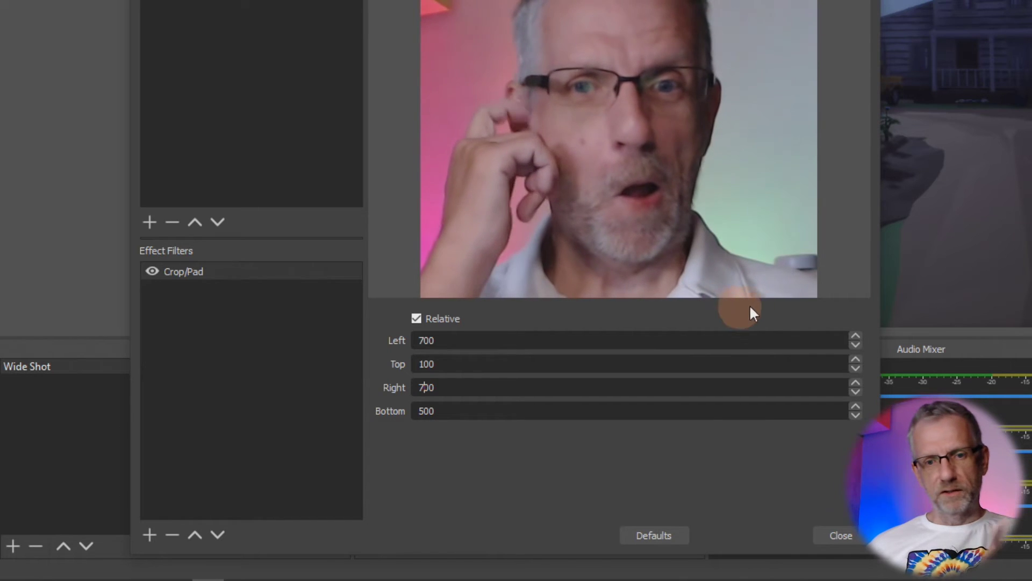
Close the filters and drag the inset flush against the scene's right edge
left_click(840, 534)
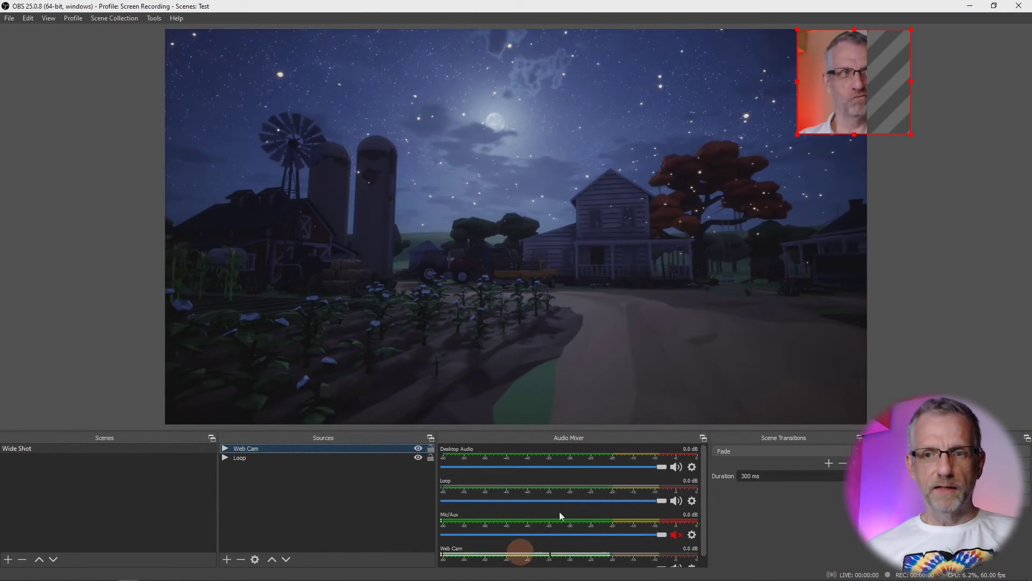
left_click_drag(848, 106, 821, 134)
left_click(889, 222)
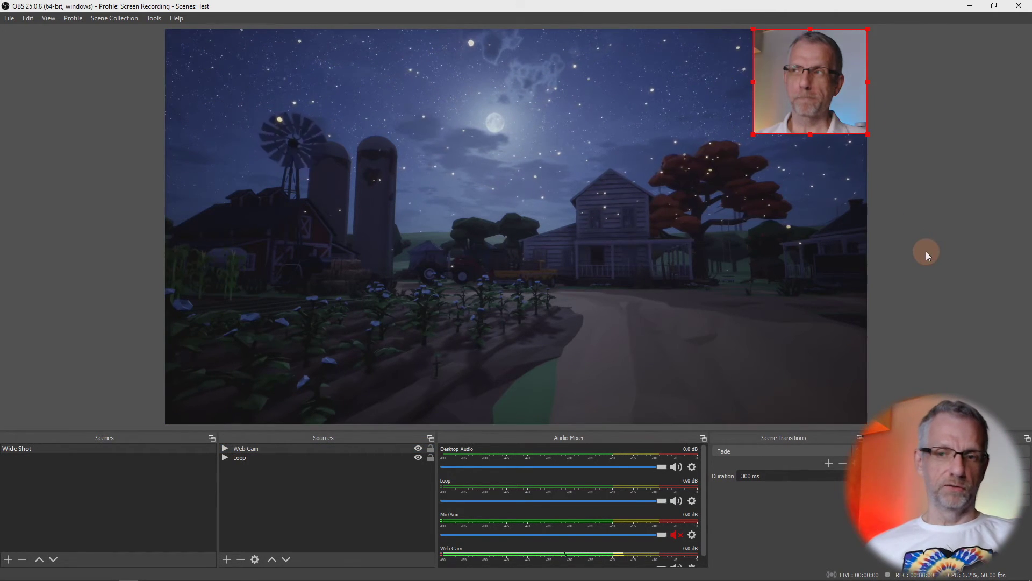